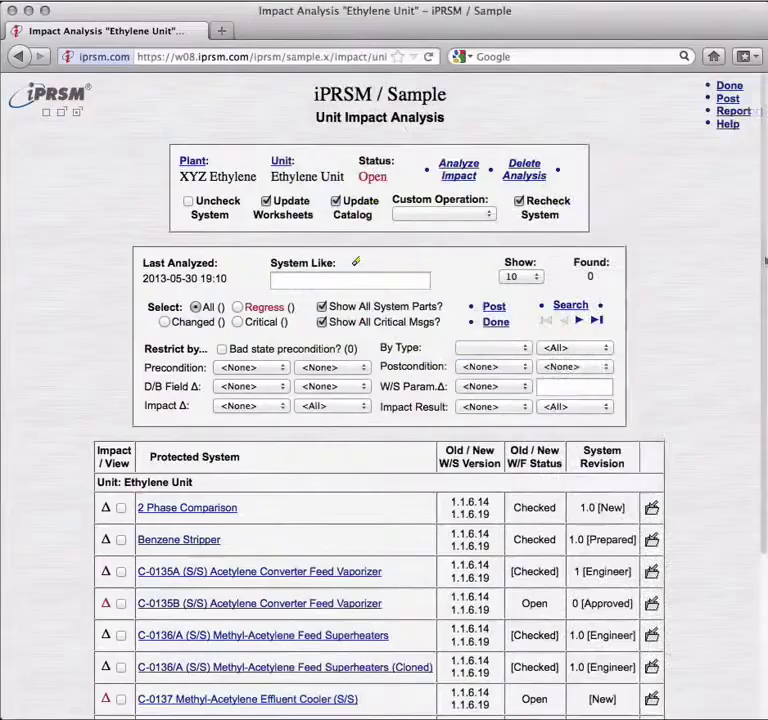
Expand the unit impact analysis details for C-0137 Methyl-Acetylene Effluent Cooler (S/S) and review its critical messages and scenarios
left_click_drag(764, 257, 756, 411)
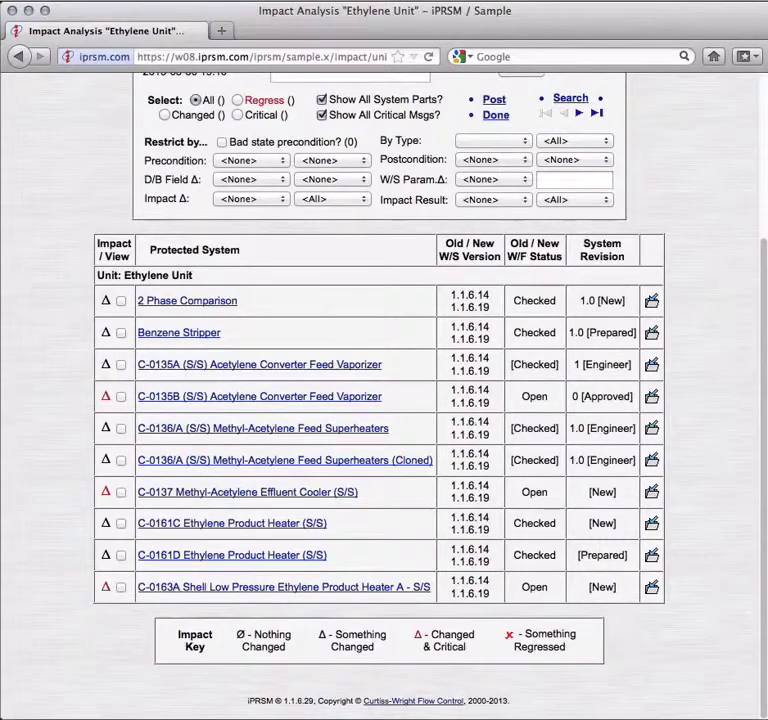
left_click(121, 493)
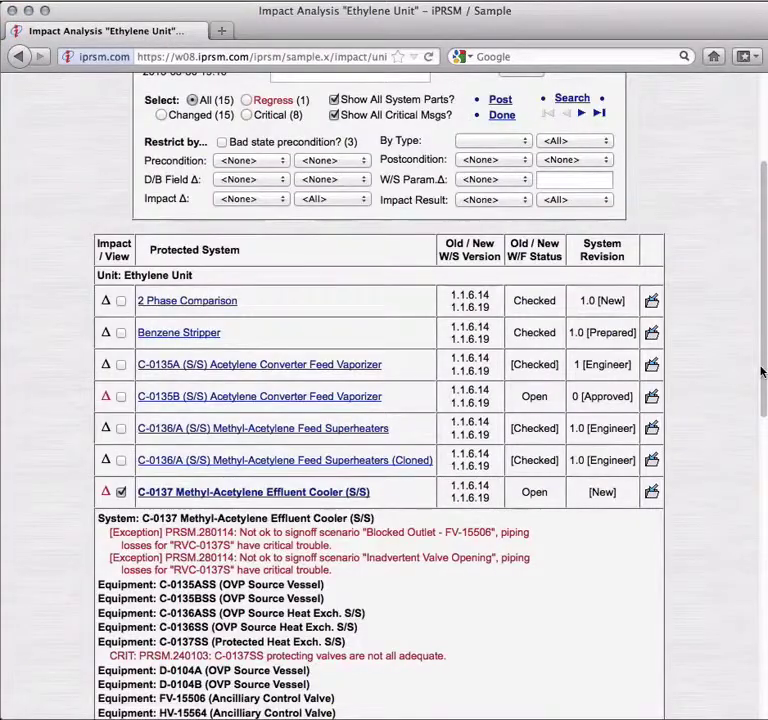
left_click_drag(760, 372, 765, 598)
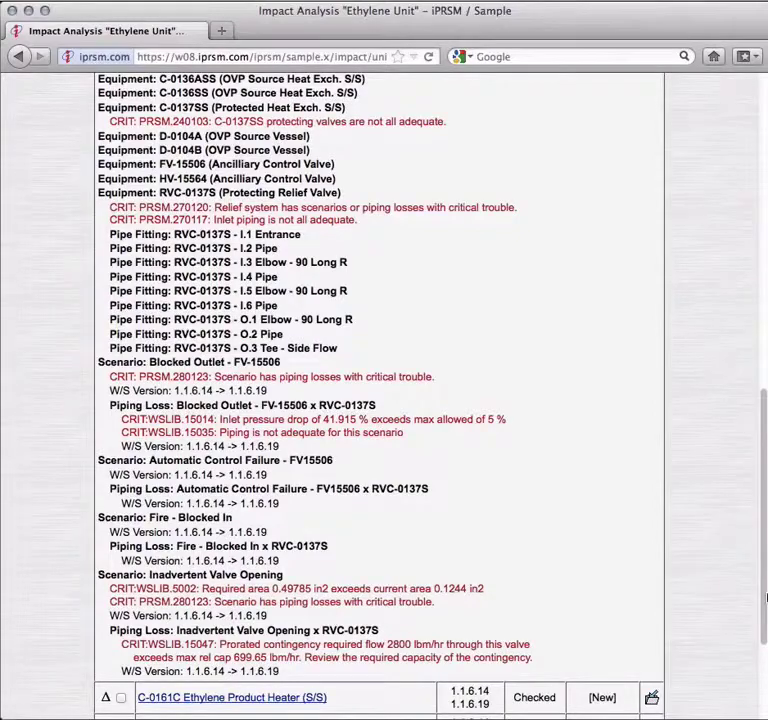
left_click_drag(766, 598, 765, 285)
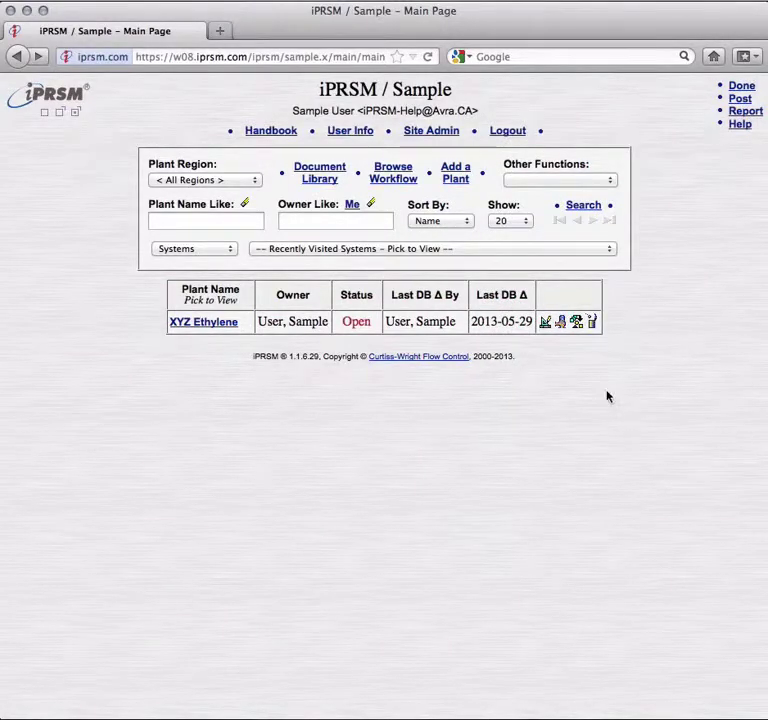
Browse the XYZ Ethylene plant's protected systems, restrict them to the Ethylene Unit, and open the 2 Phase Comparison system
left_click(577, 324)
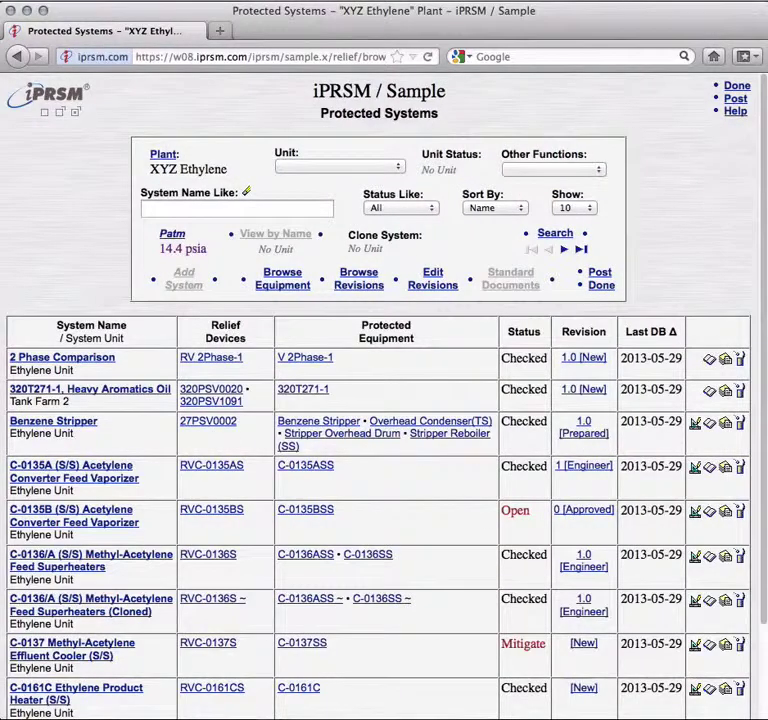
left_click(399, 170)
left_click(400, 190)
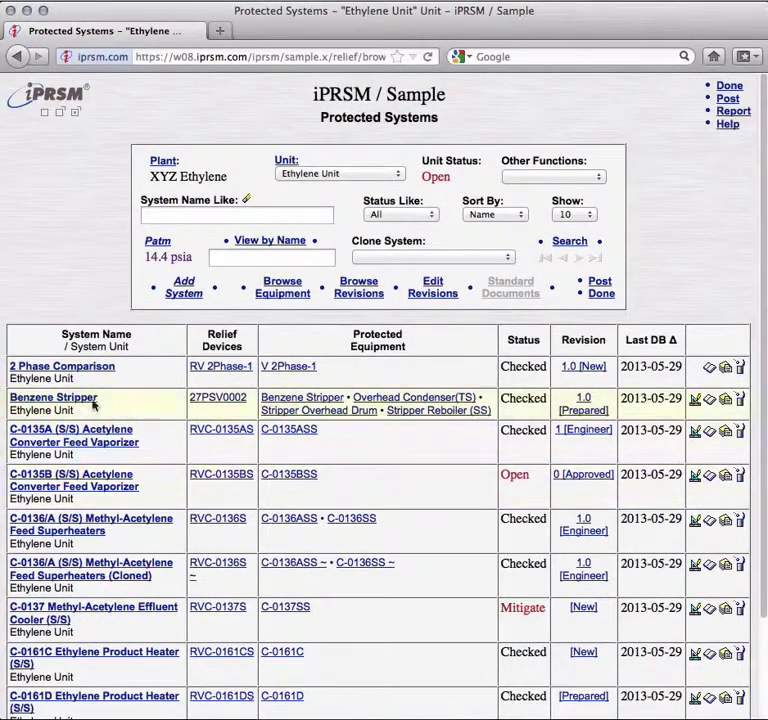
left_click(62, 368)
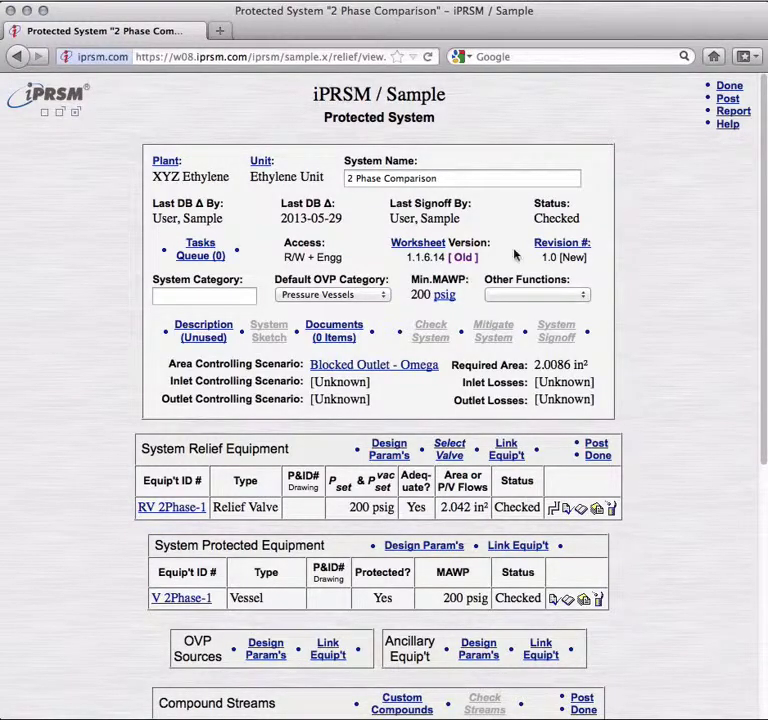
Run an impact analysis on the 2 Phase Comparison system with worksheet update and recheck, showing all parts in the results
left_click(585, 294)
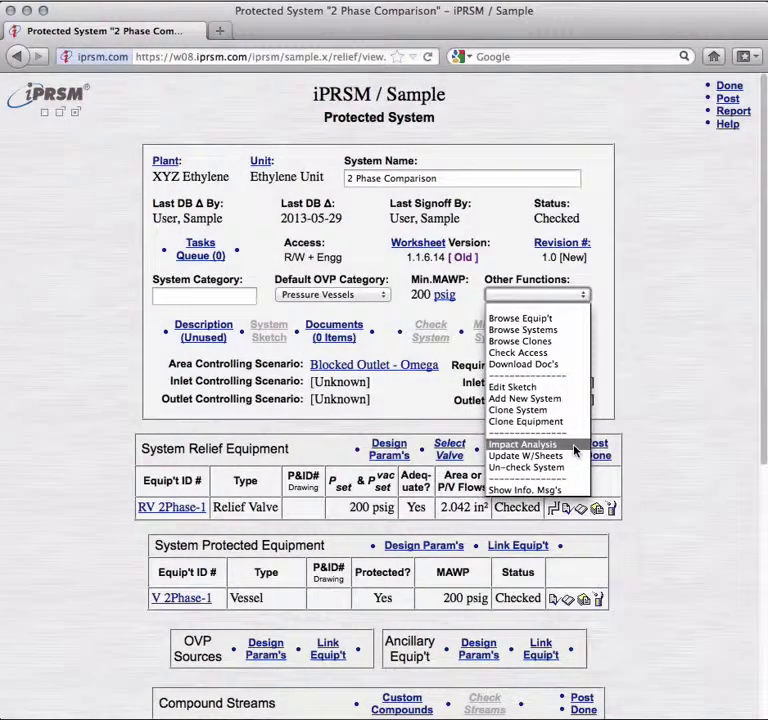
left_click(586, 458)
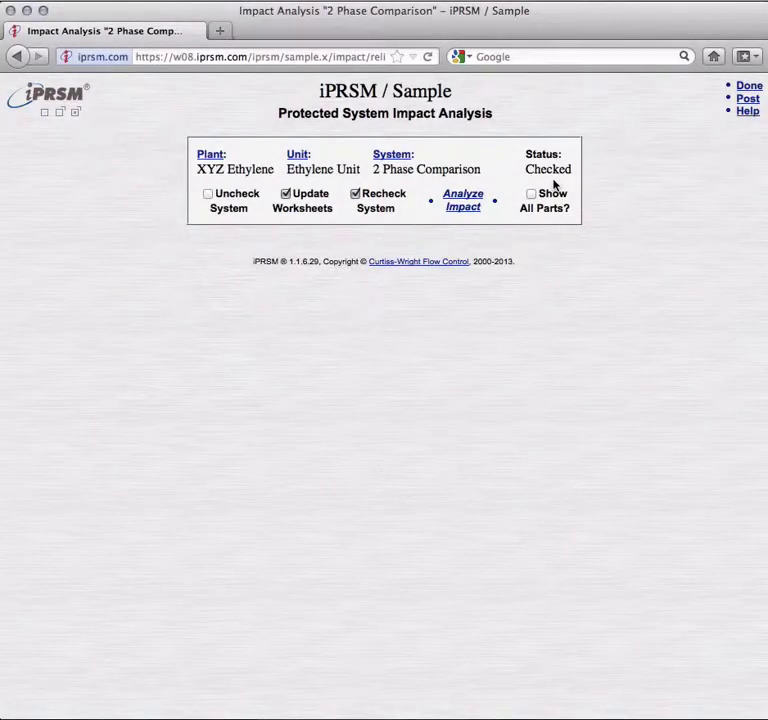
left_click(464, 206)
key("Return")
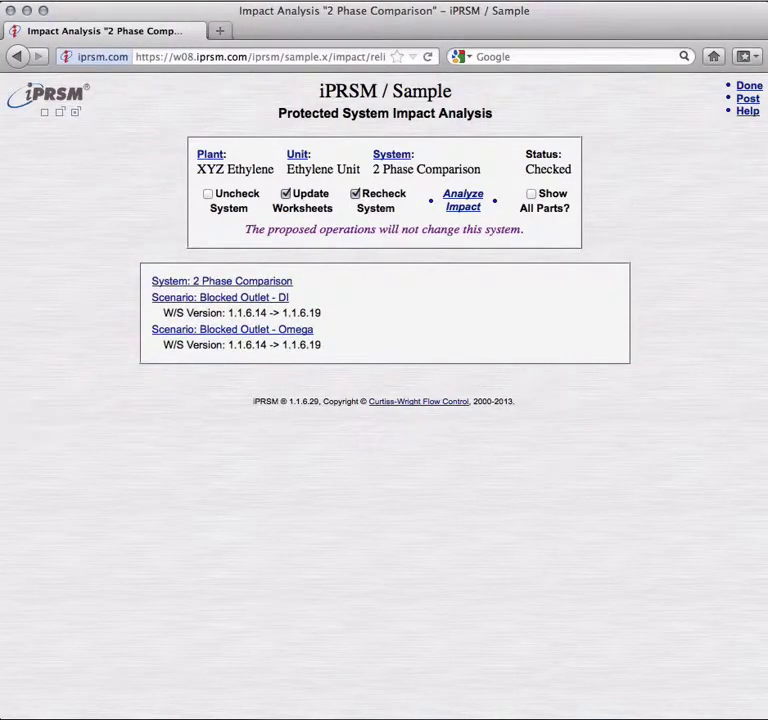
left_click(531, 194)
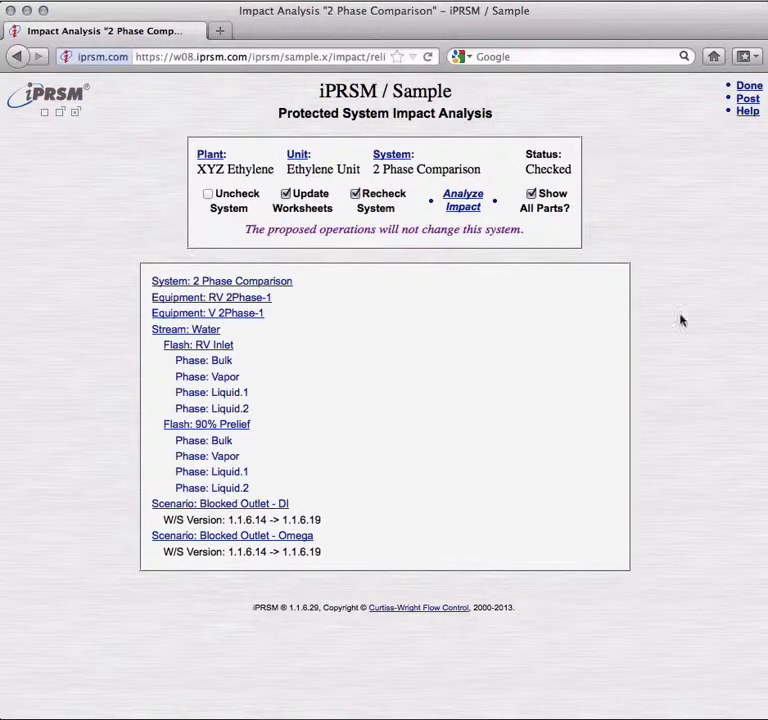
Browse the Ethylene Unit's protected systems and review their statuses and revisions
left_click(296, 160)
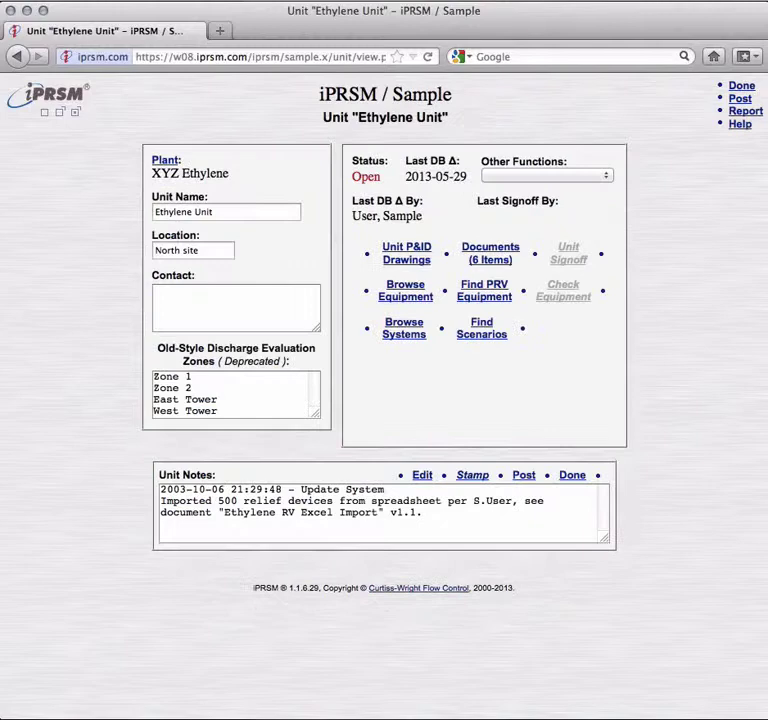
left_click(402, 336)
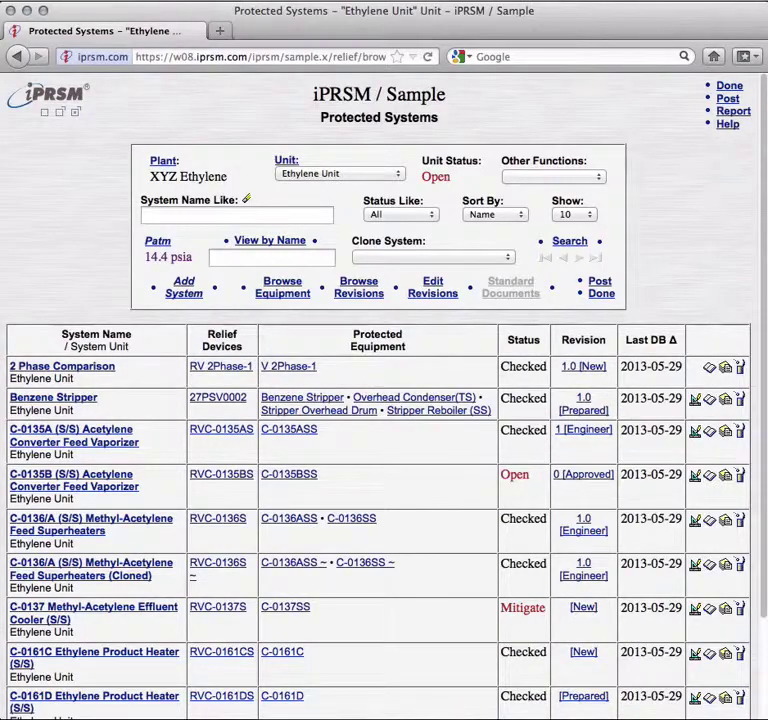
scroll(765, 347, "down", 1)
left_click_drag(765, 347, 763, 454)
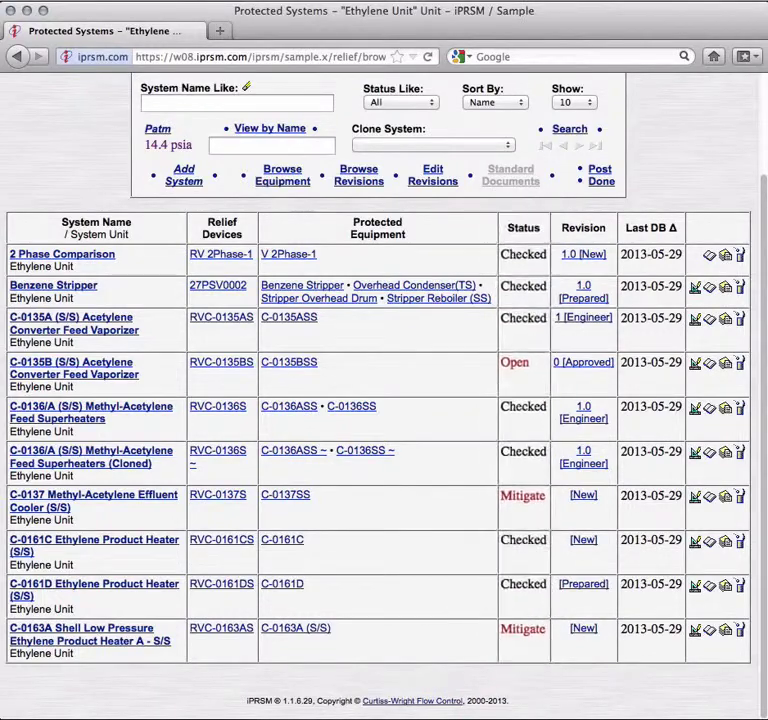
scroll(384, 400, "up", 3)
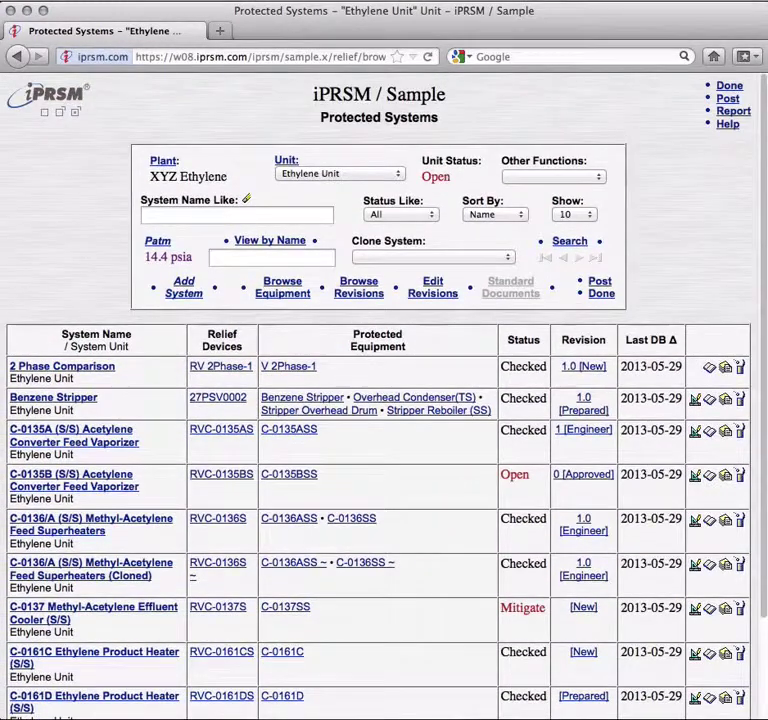
Run the impact analysis for the whole Ethylene Unit and expand the result details of the 2 Phase Comparison system
left_click(287, 163)
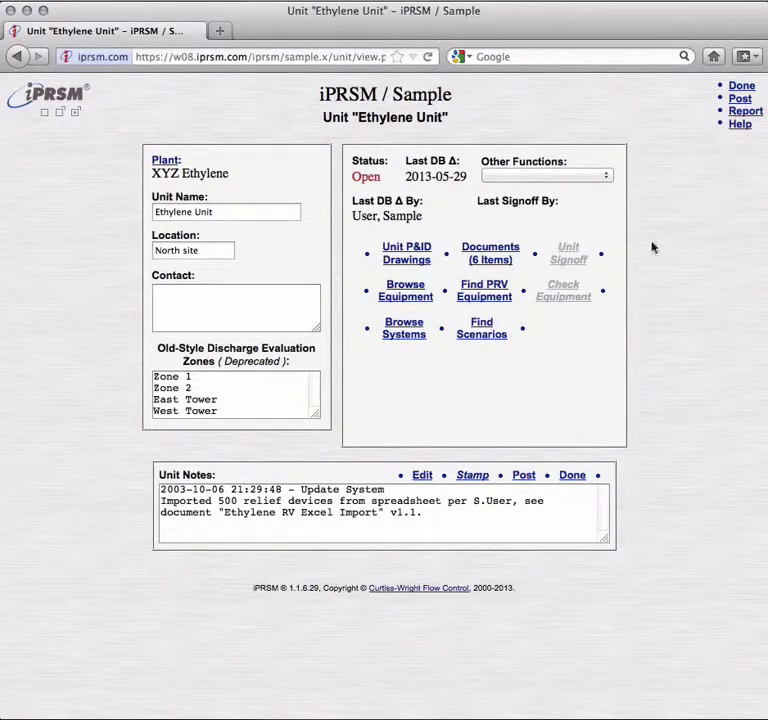
left_click(600, 176)
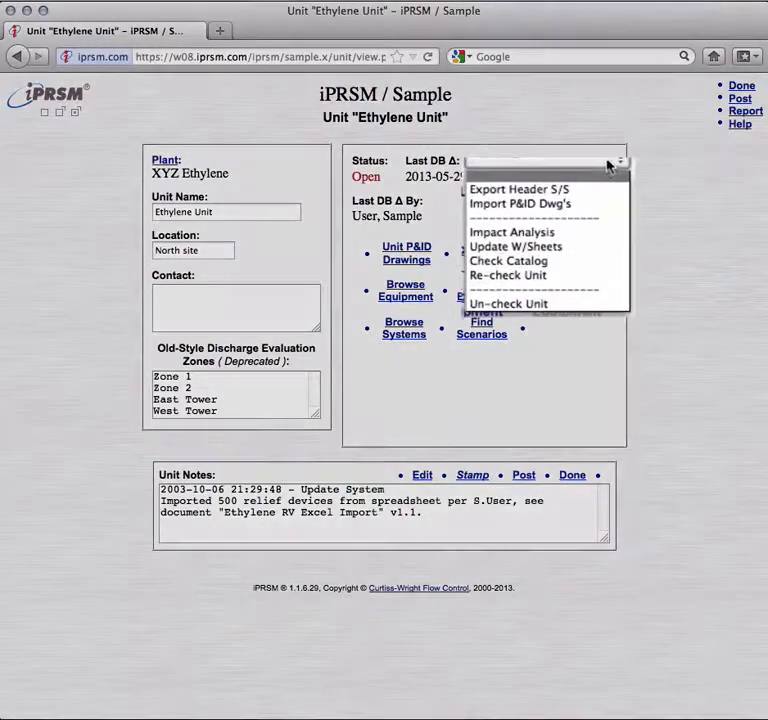
left_click(604, 233)
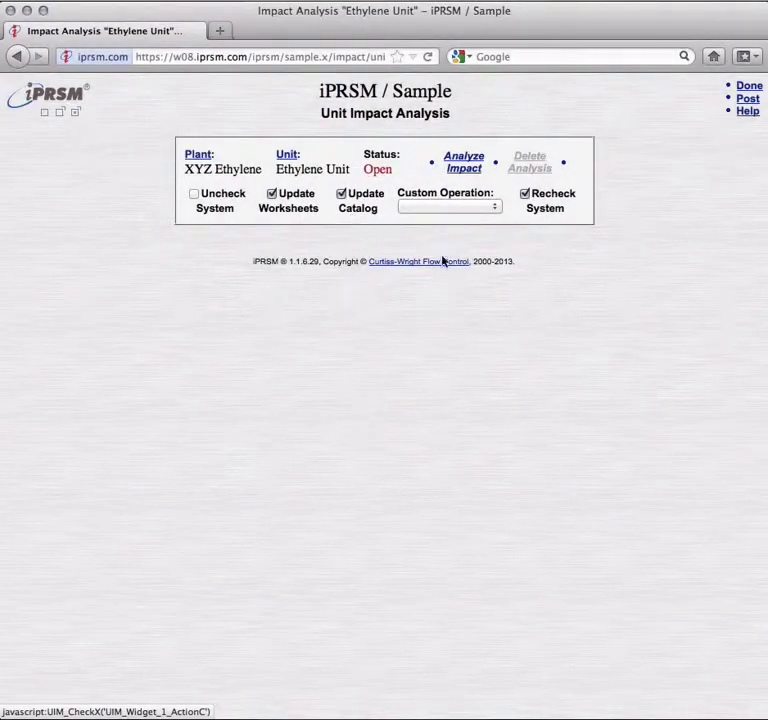
left_click(475, 173)
key("Return")
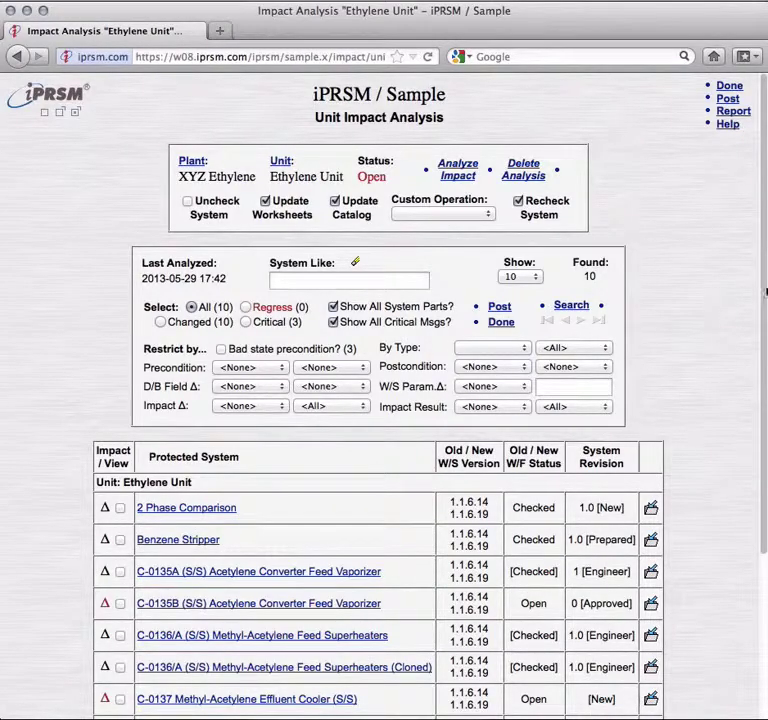
left_click_drag(766, 291, 766, 463)
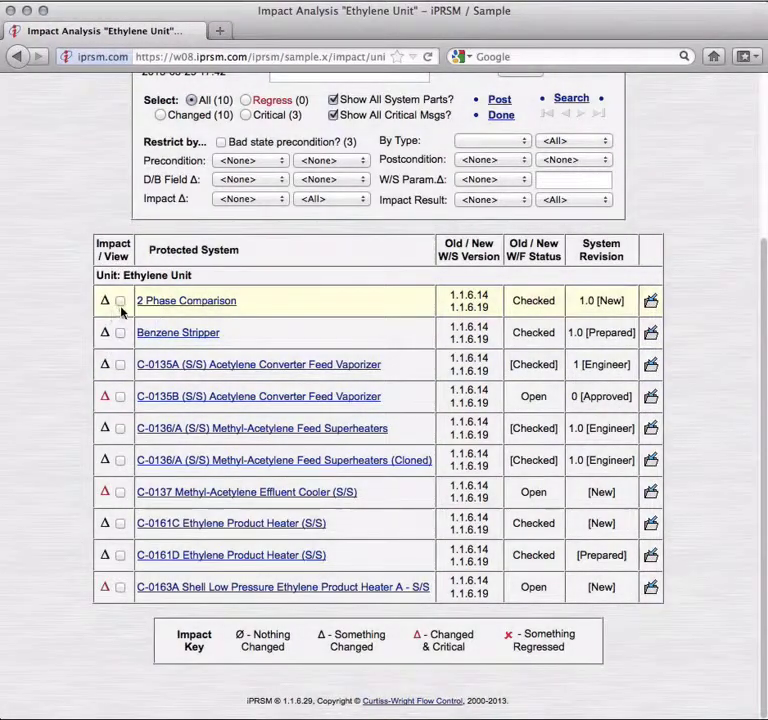
left_click(120, 302)
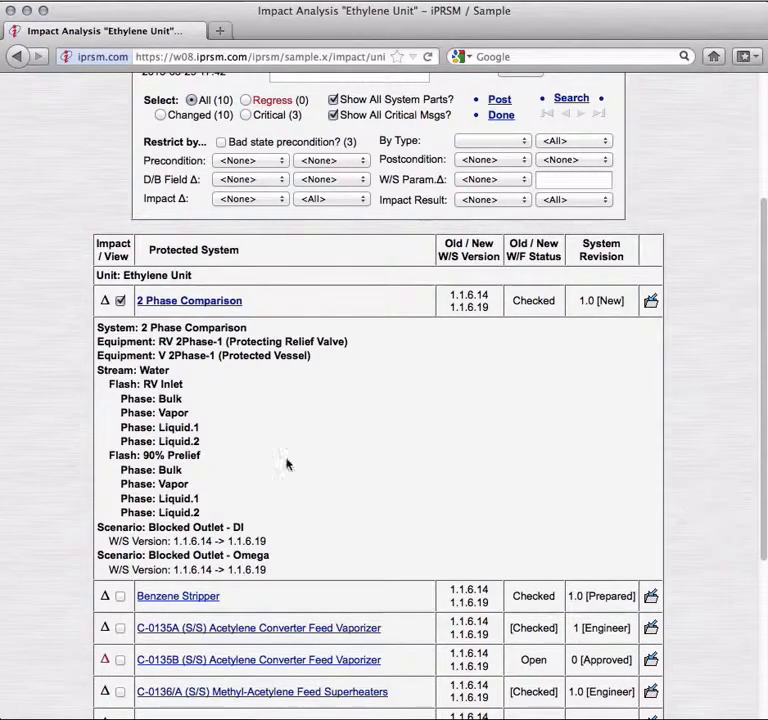
Show the worksheet update plan for the 2 Phase Comparison system and update its old worksheets
left_click(164, 303)
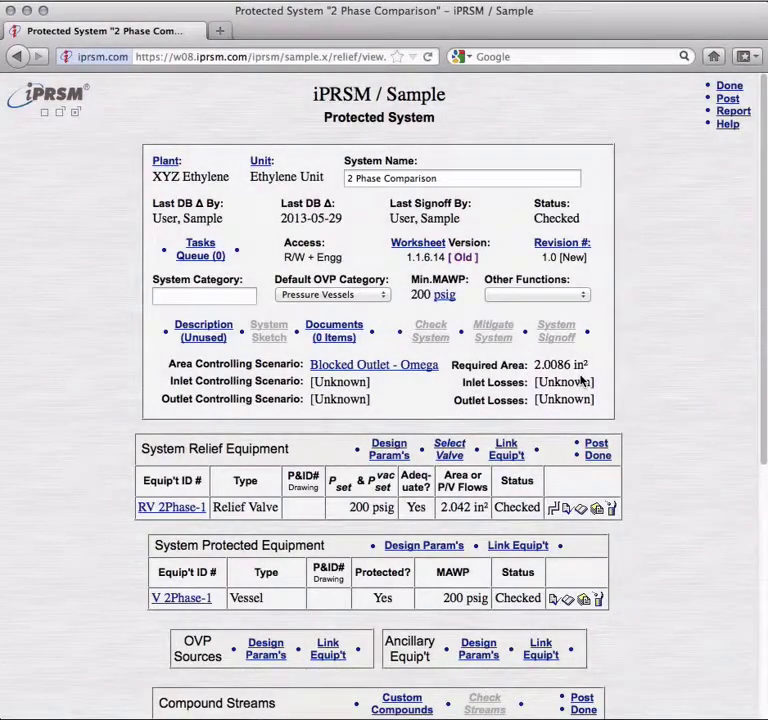
left_click(580, 294)
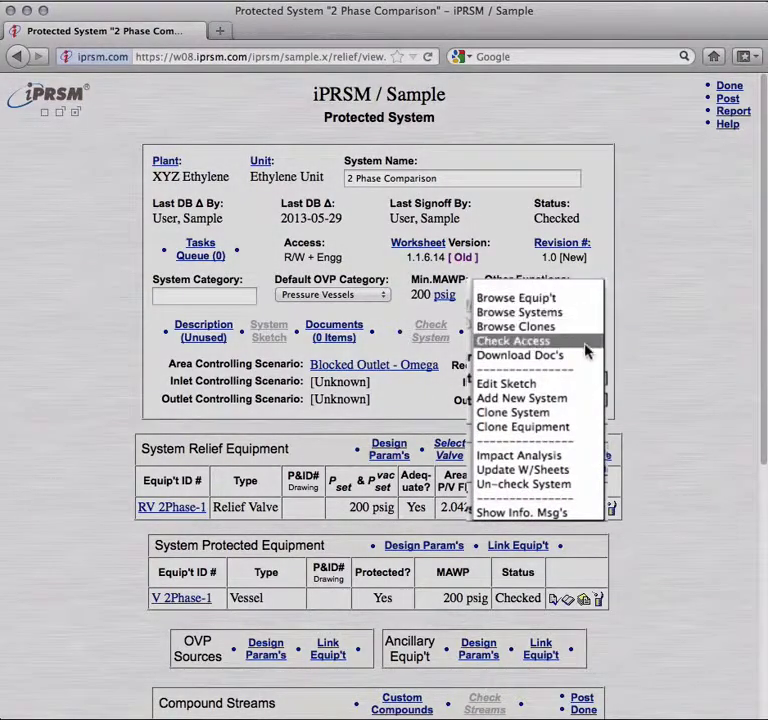
left_click(594, 469)
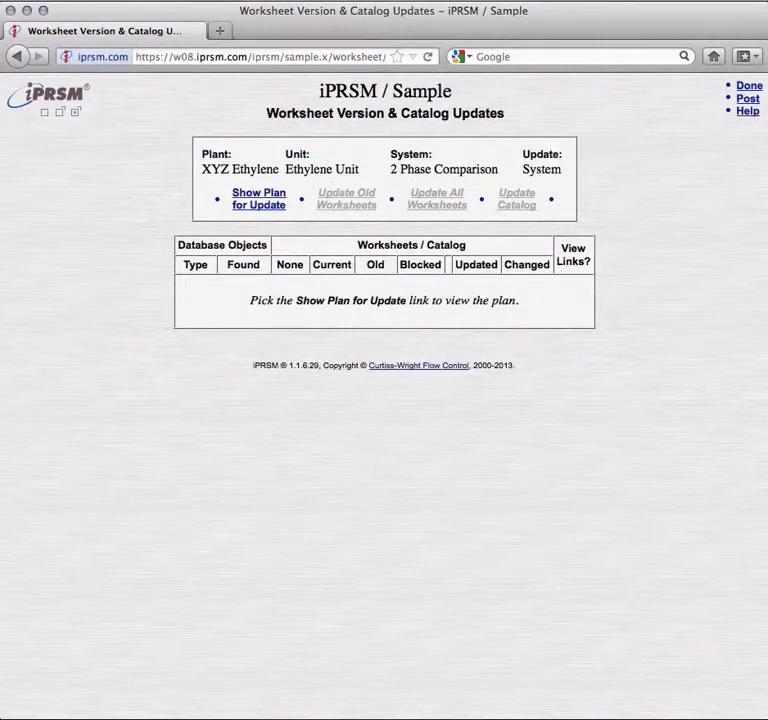
left_click(244, 211)
key("Return")
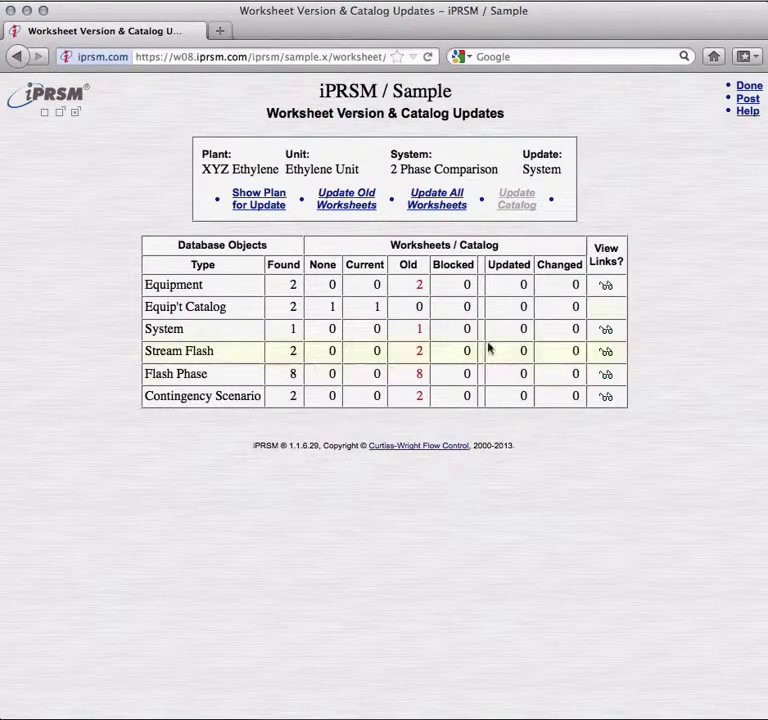
left_click(352, 206)
key("Return")
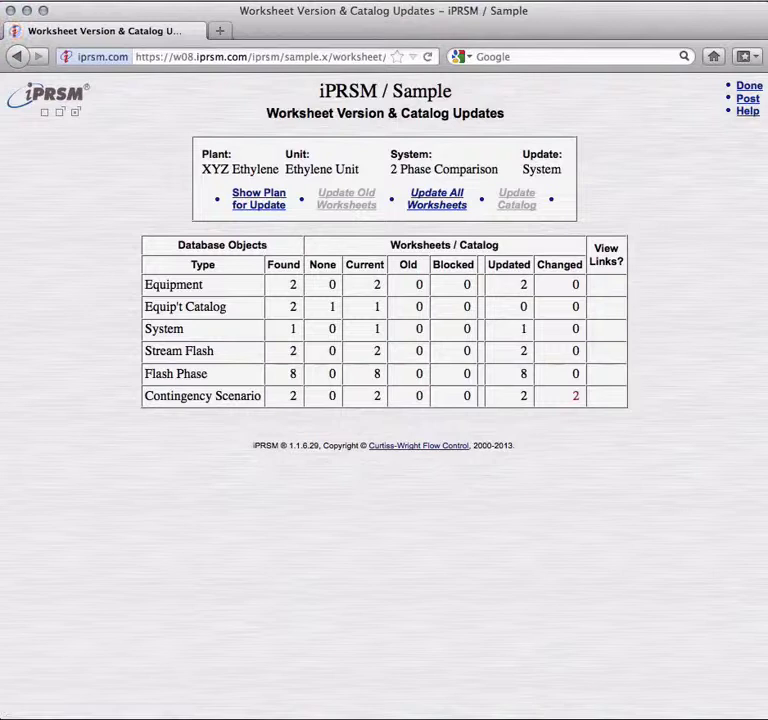
left_click(749, 86)
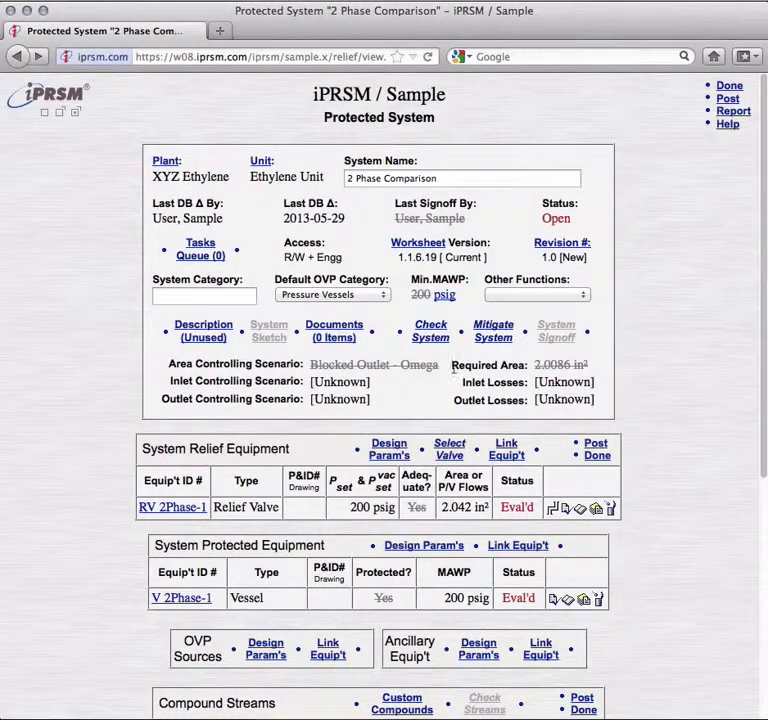
Check the 2 Phase Comparison system and sign it off as checked, then return to the unit impact analysis
left_click(434, 342)
left_click(483, 345)
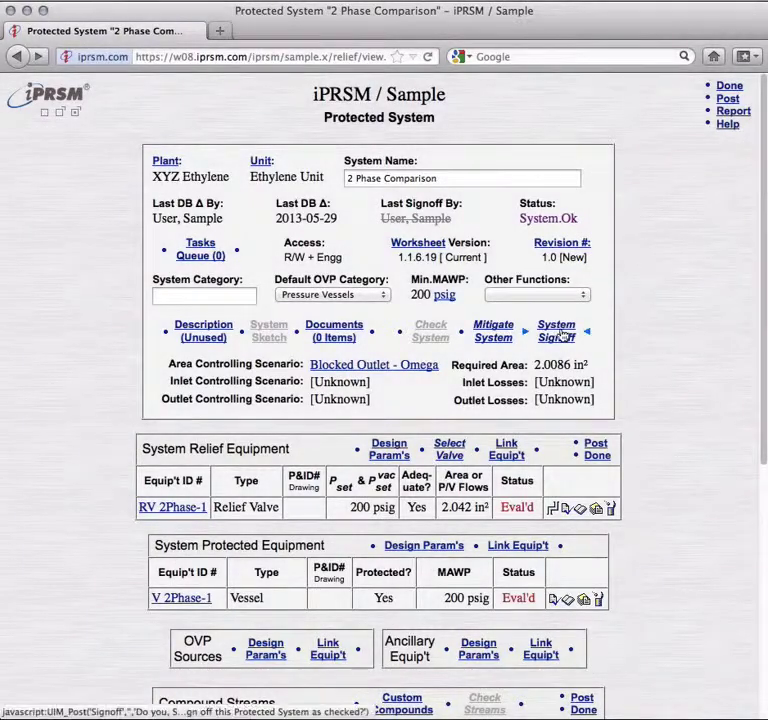
left_click(564, 335)
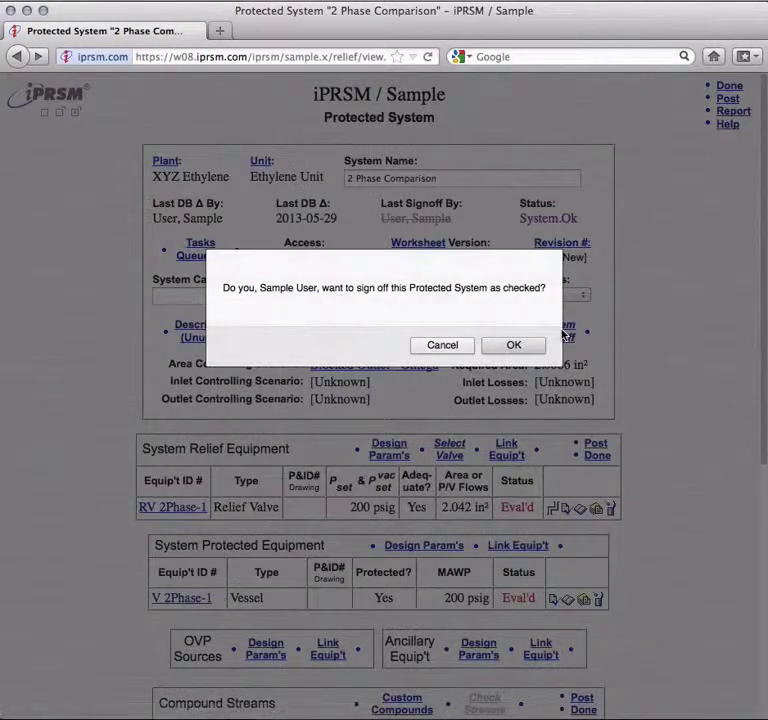
key("Return")
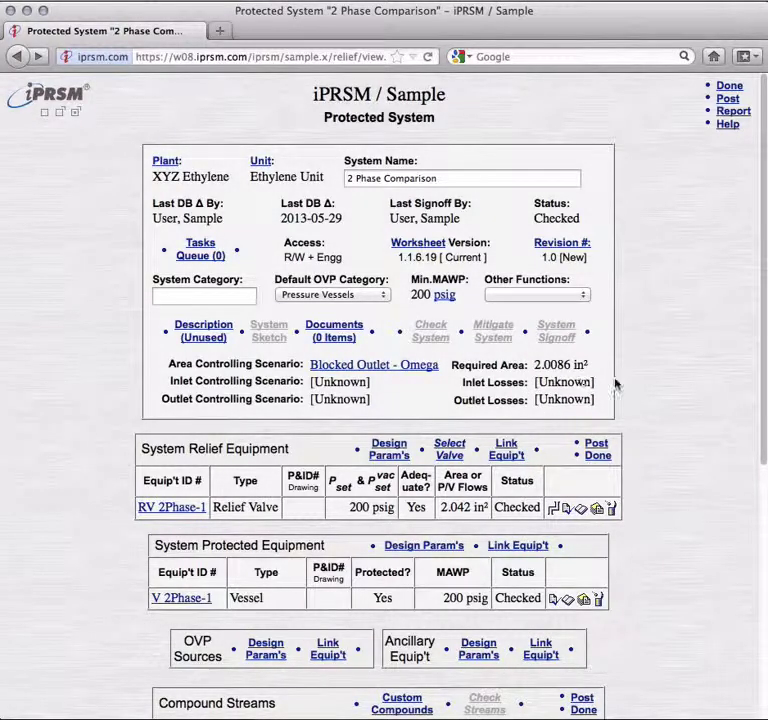
left_click(729, 86)
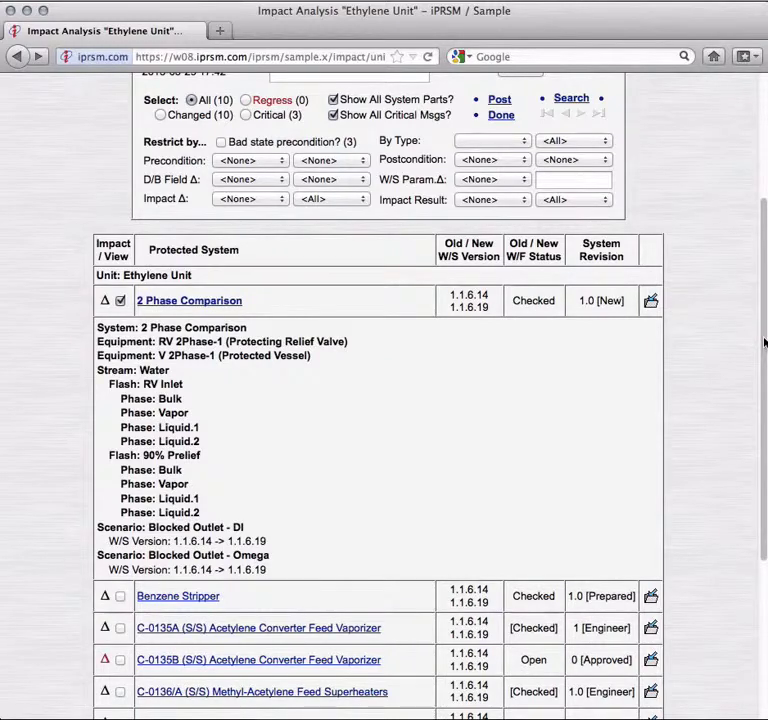
Delete the Ethylene Unit's existing impact analysis and run it again
scroll(764, 343, "up", 5)
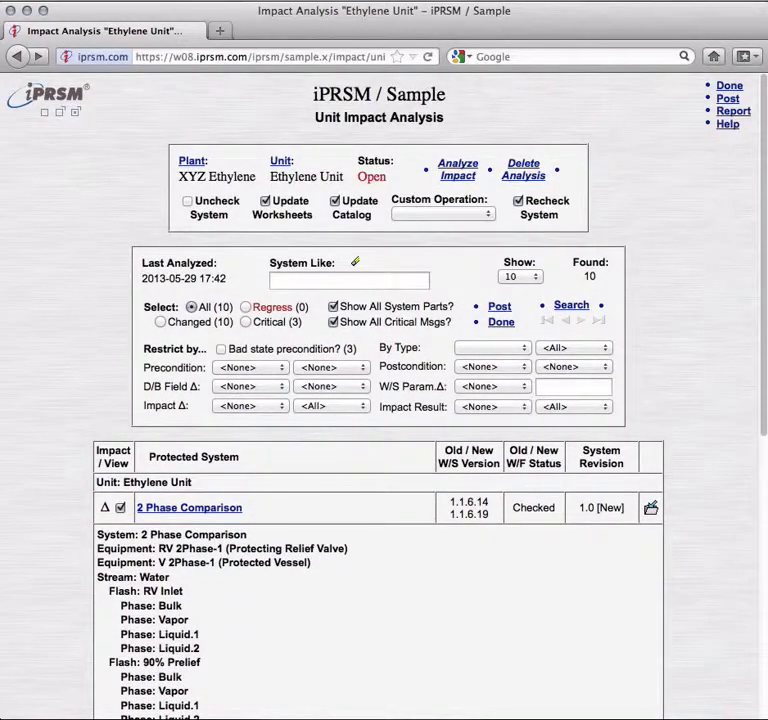
left_click(531, 177)
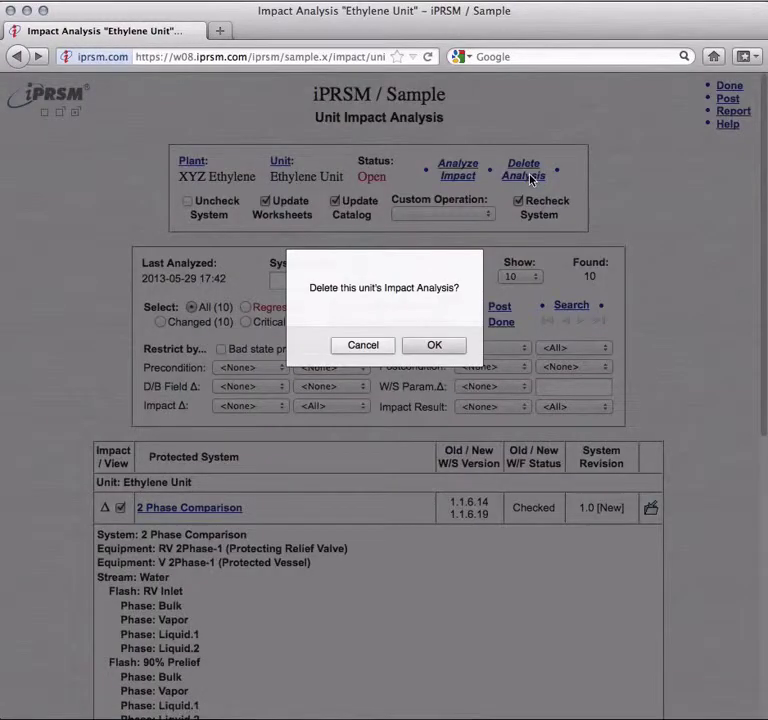
key("Return")
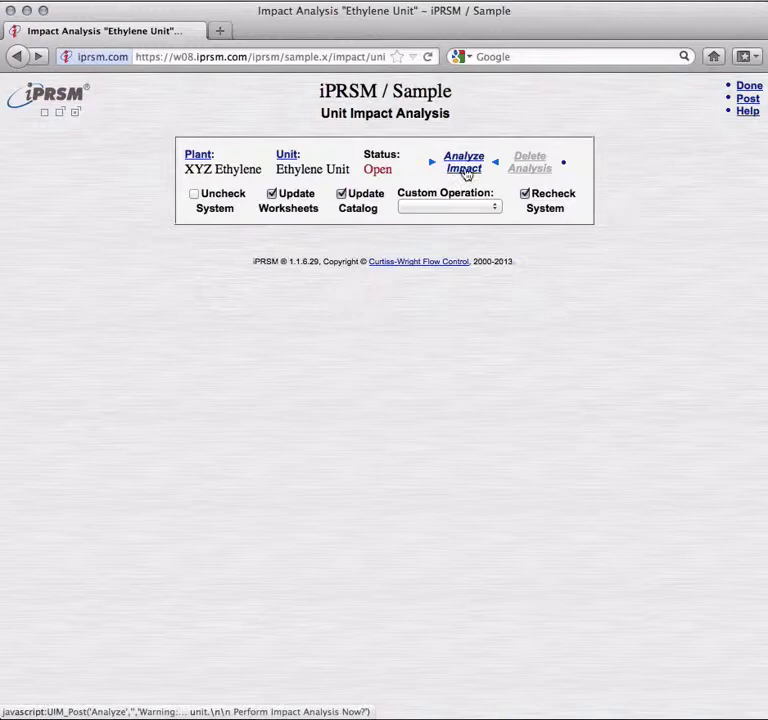
left_click(465, 167)
key("Return")
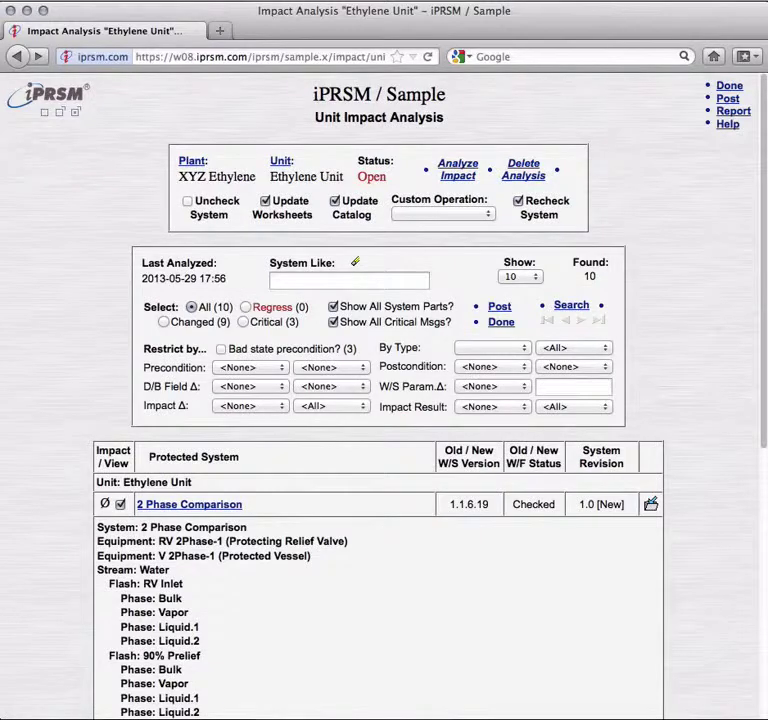
Collapse the 2 Phase Comparison details and review the impact status of all systems in the Ethylene Unit
left_click(110, 518)
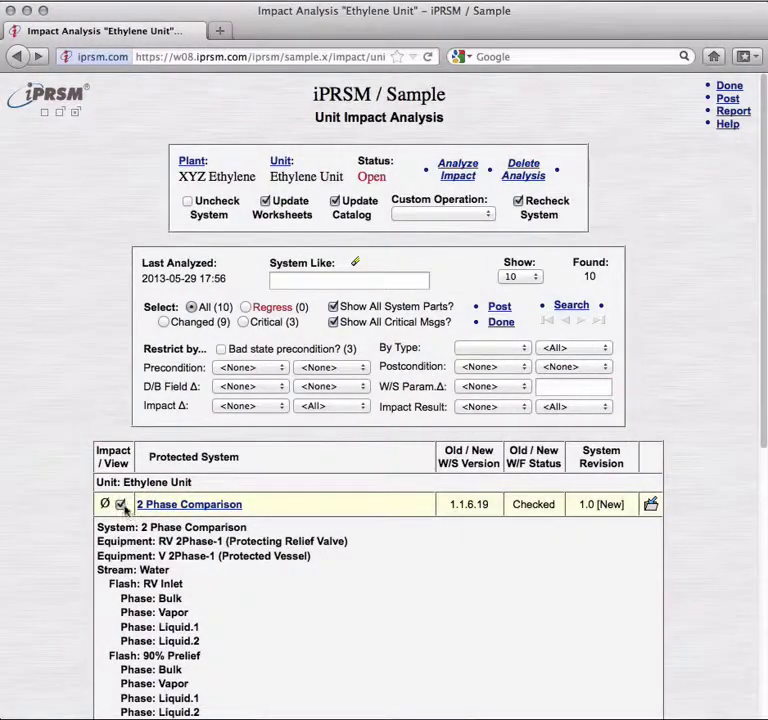
left_click(120, 504)
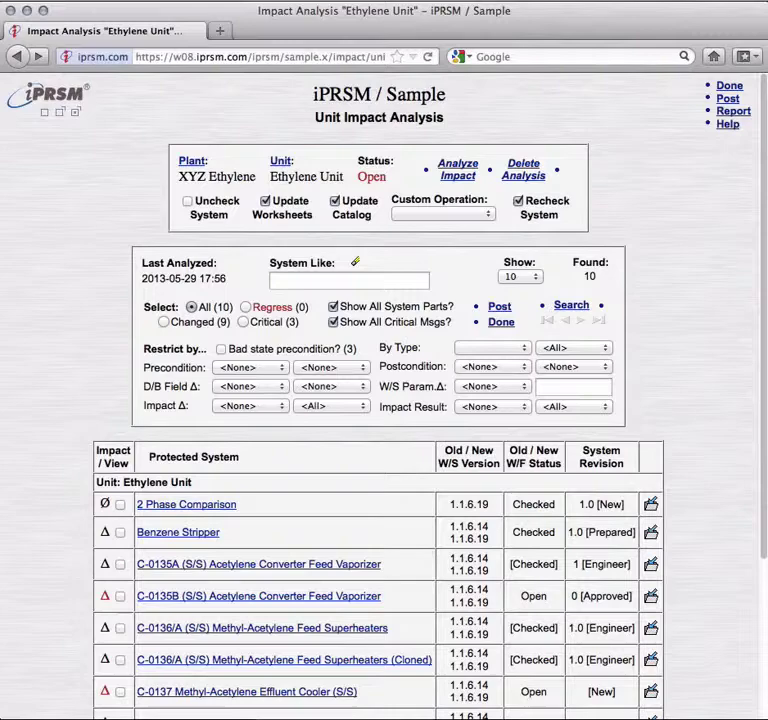
left_click_drag(764, 388, 749, 557)
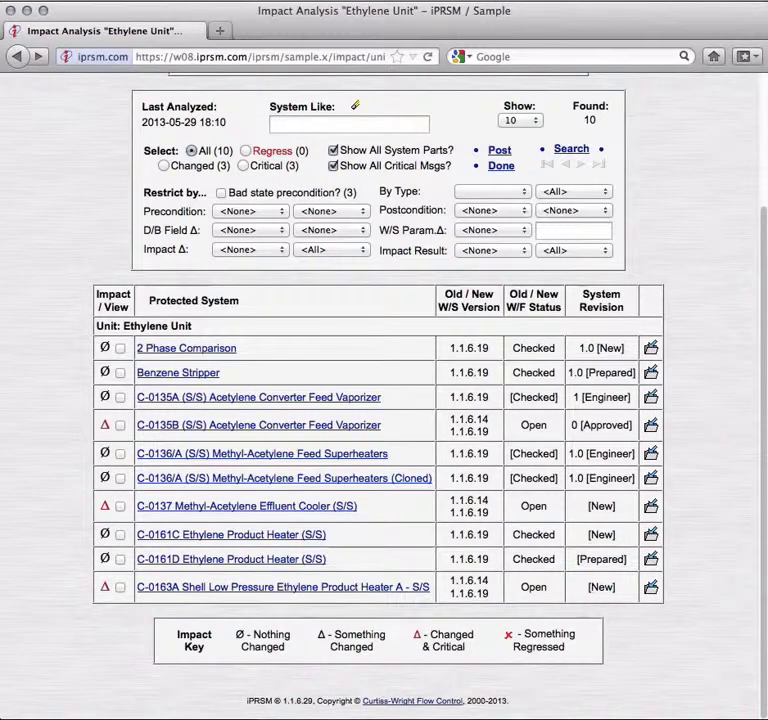
Restrict the unit impact analysis to critical systems and examine the details of the C-0135B (S/S) Acetylene Converter Feed Vaporizer
left_click(242, 166)
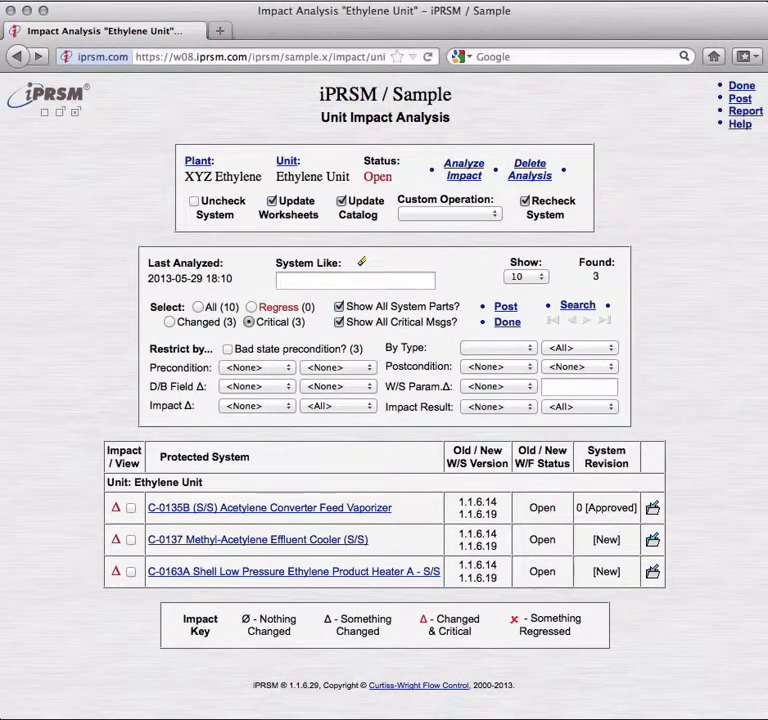
left_click(130, 507)
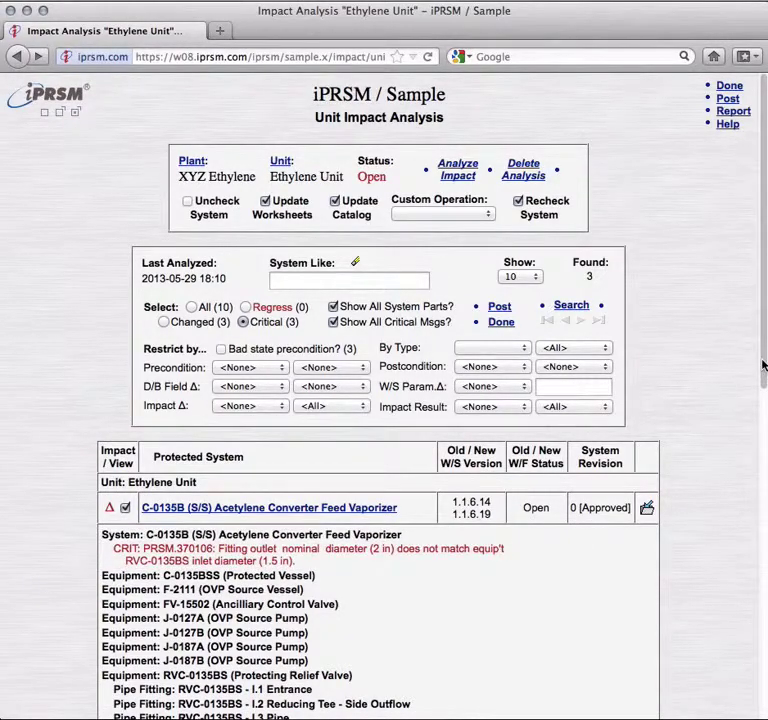
left_click_drag(762, 372, 749, 643)
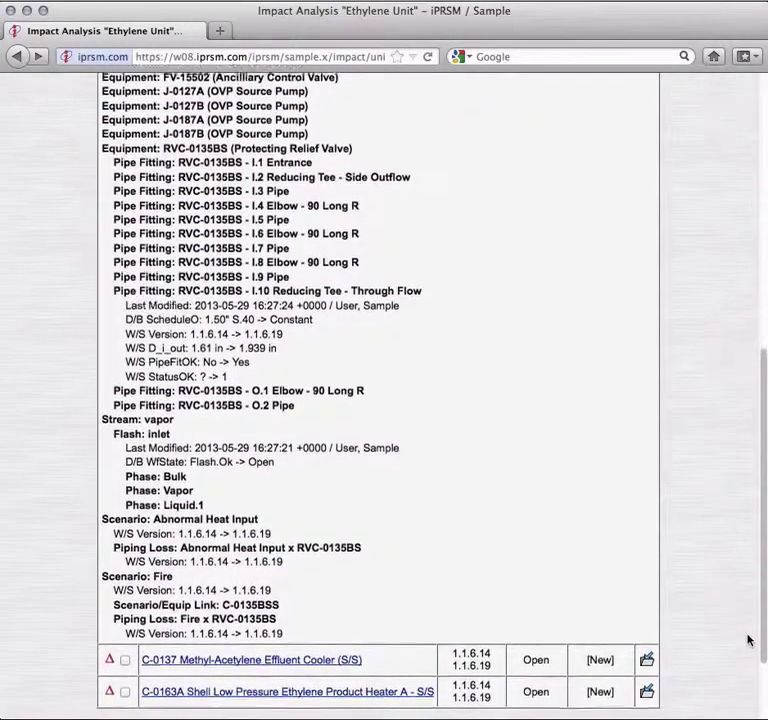
scroll(749, 643, "up", 5)
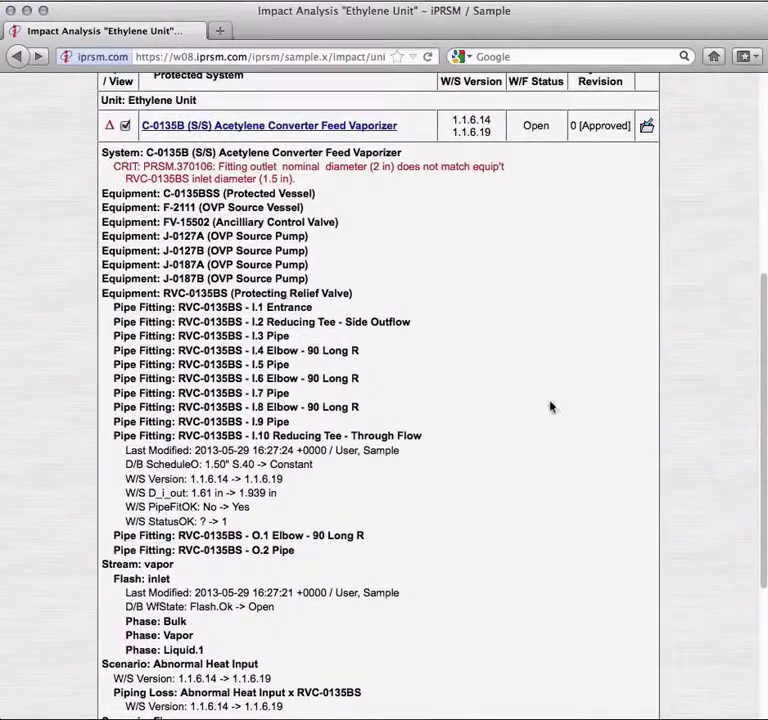
Open the C-0135B (S/S) Acetylene Converter Feed Vaporizer system and show its worksheet update plan
left_click(245, 128)
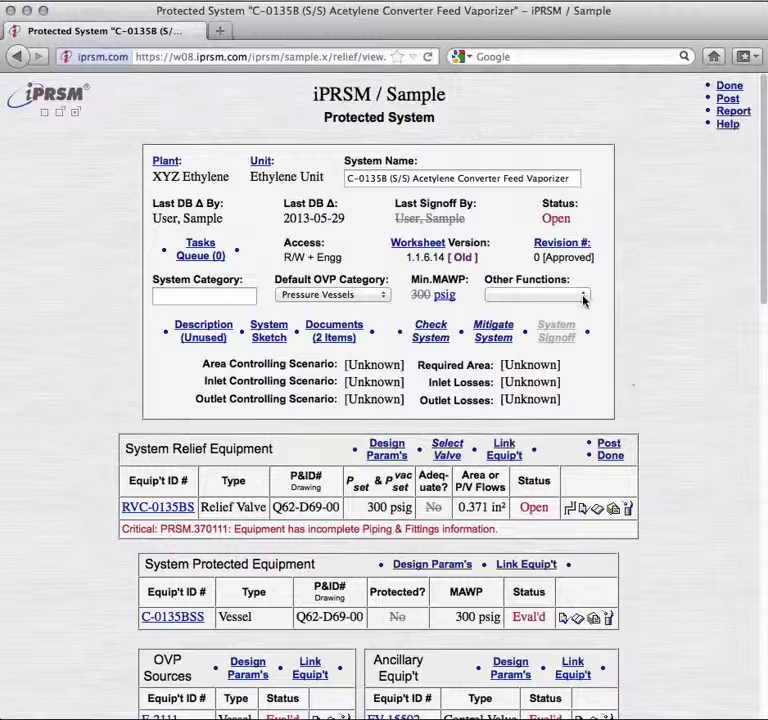
left_click(584, 298)
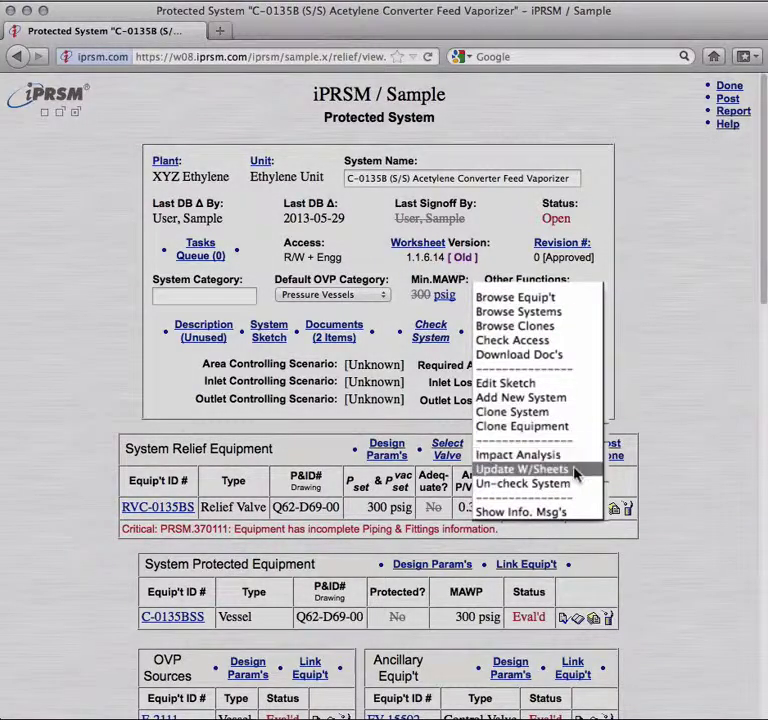
left_click(577, 470)
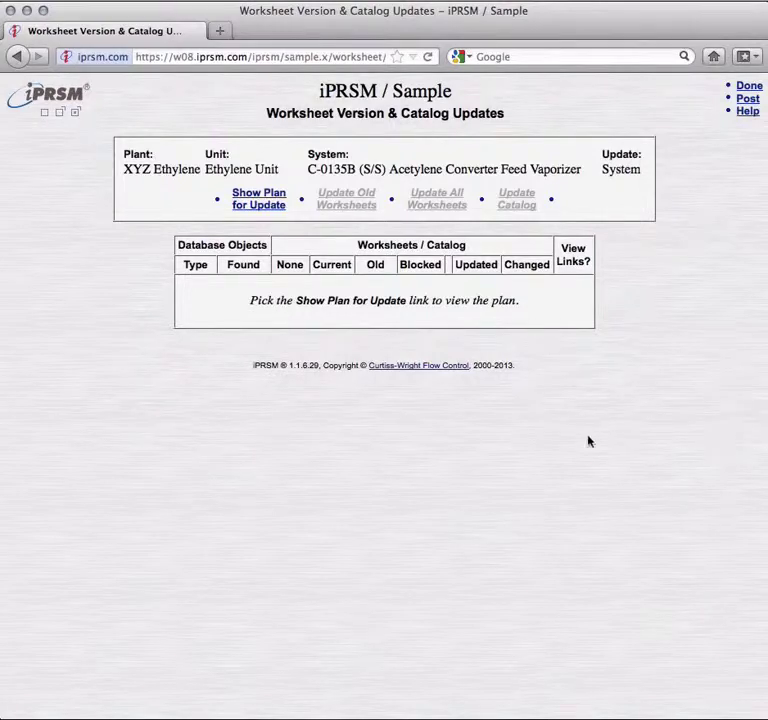
left_click(260, 205)
key("Return")
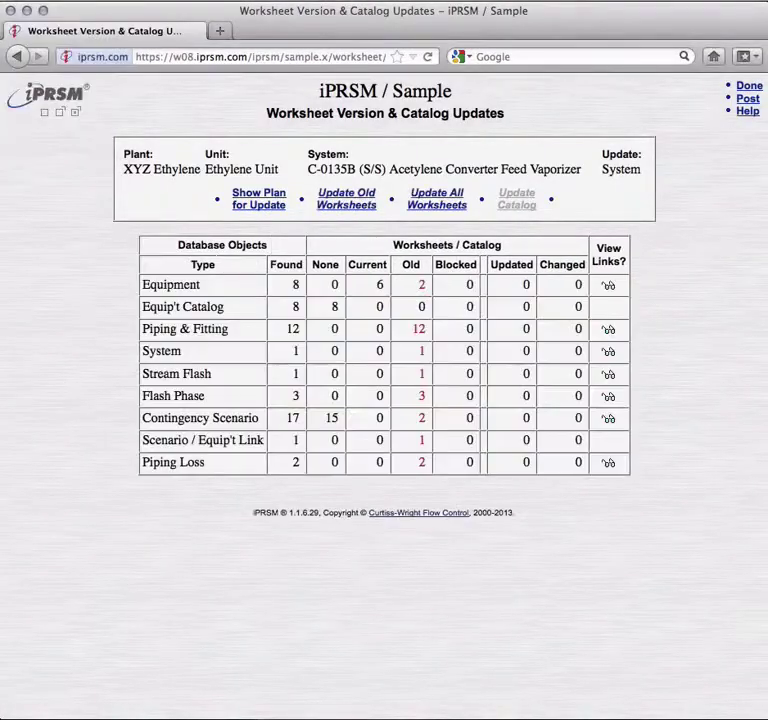
Update the old worksheets of the C-0135B system, then return to the unit impact analysis
left_click(349, 205)
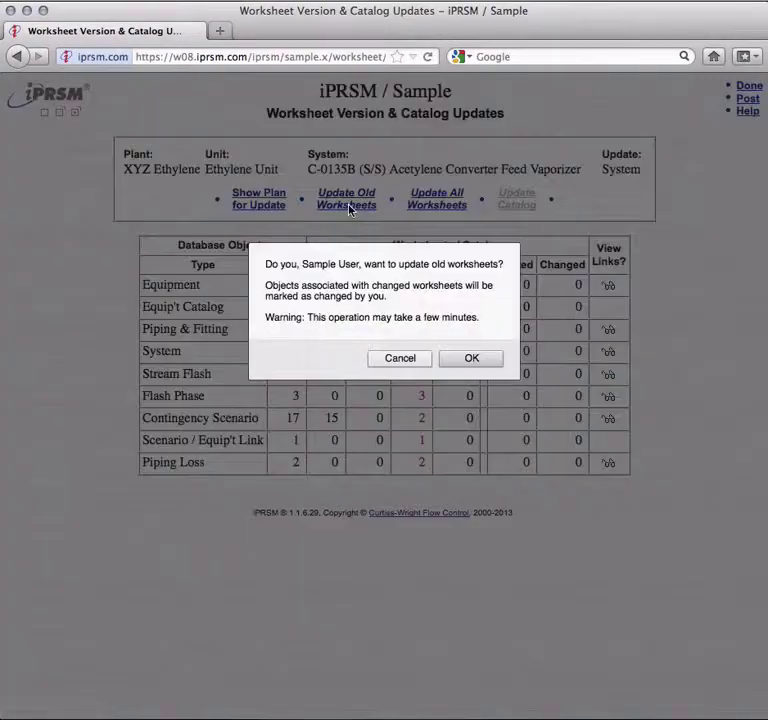
key("Return")
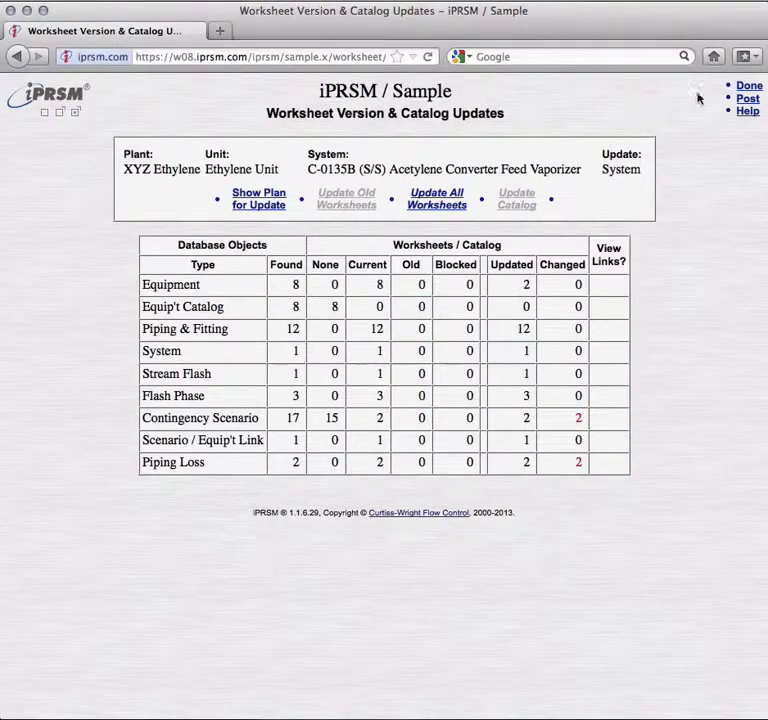
left_click(745, 86)
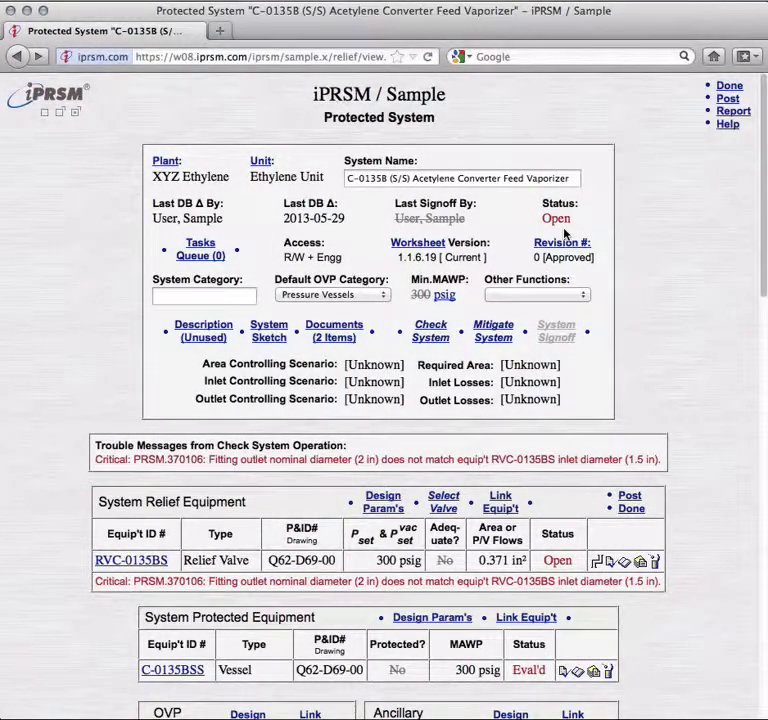
left_click(728, 98)
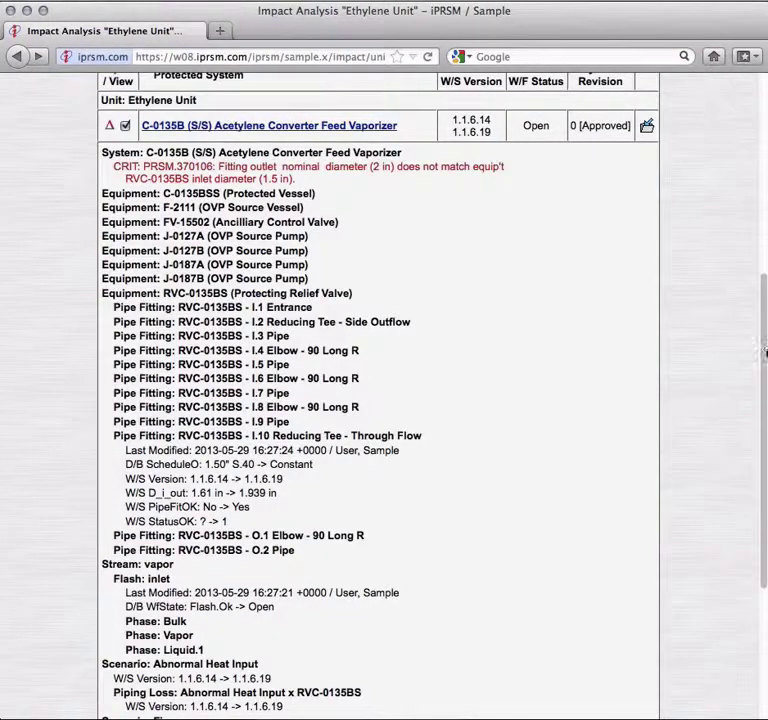
Delete the Ethylene Unit's current impact analysis and analyze the unit again
scroll(766, 353, "up", 8)
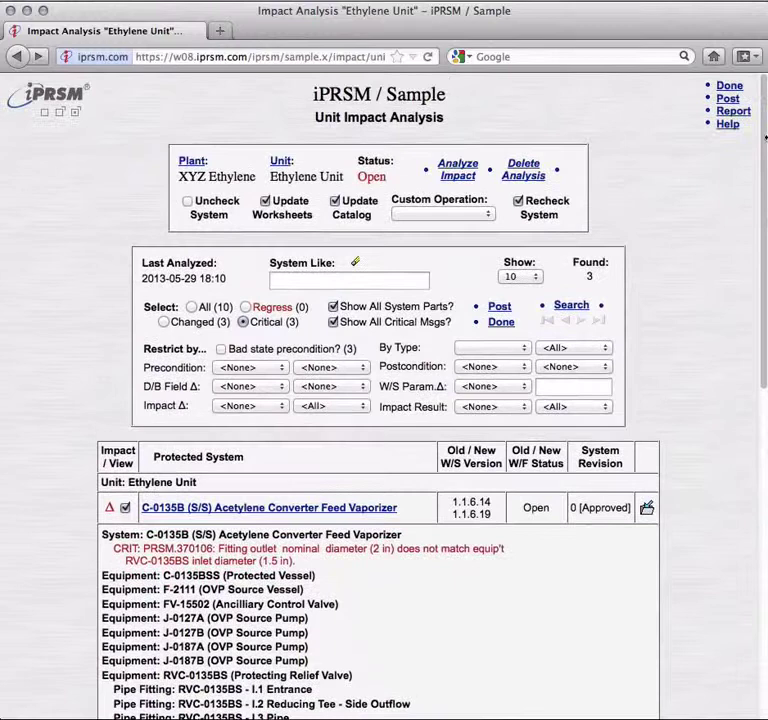
left_click(523, 174)
key("Return")
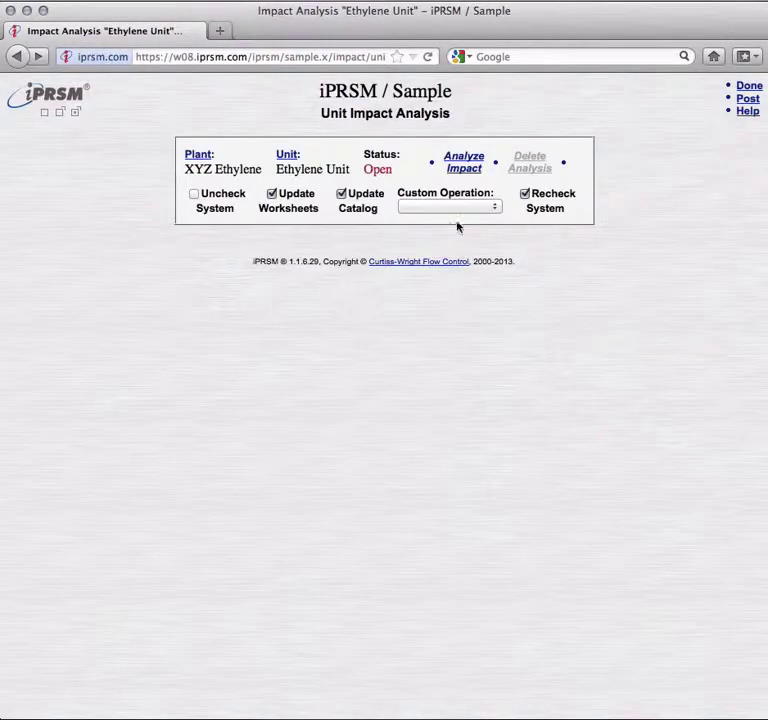
left_click(458, 168)
key("Return")
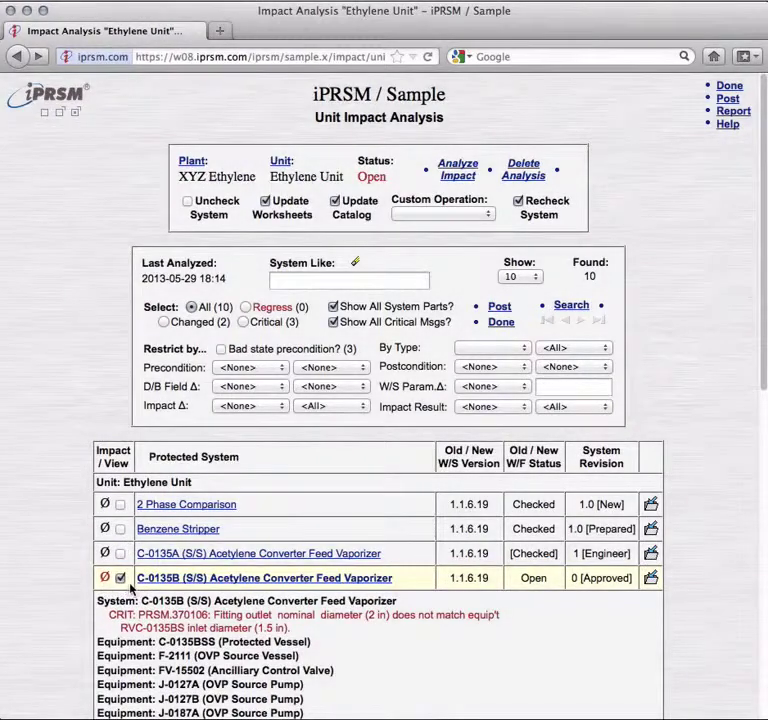
Collapse the C-0135B system's details and review the impact results for all systems in the unit
left_click(120, 578)
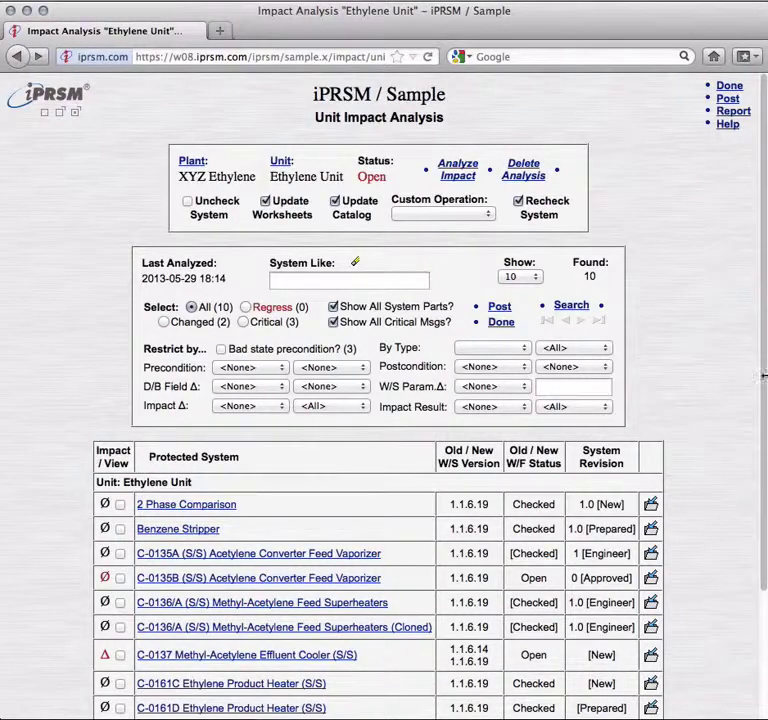
scroll(763, 373, "down", 5)
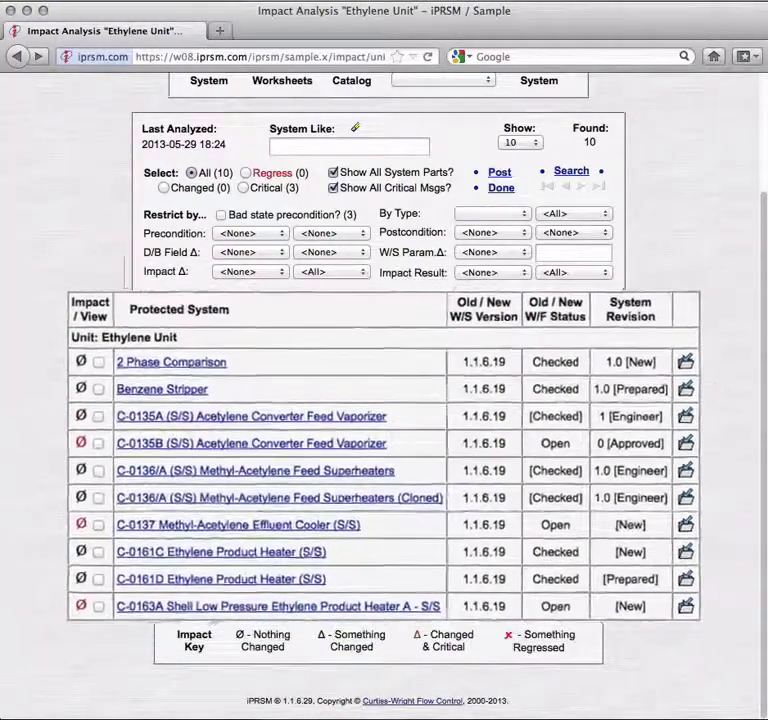
scroll(384, 400, "up", 5)
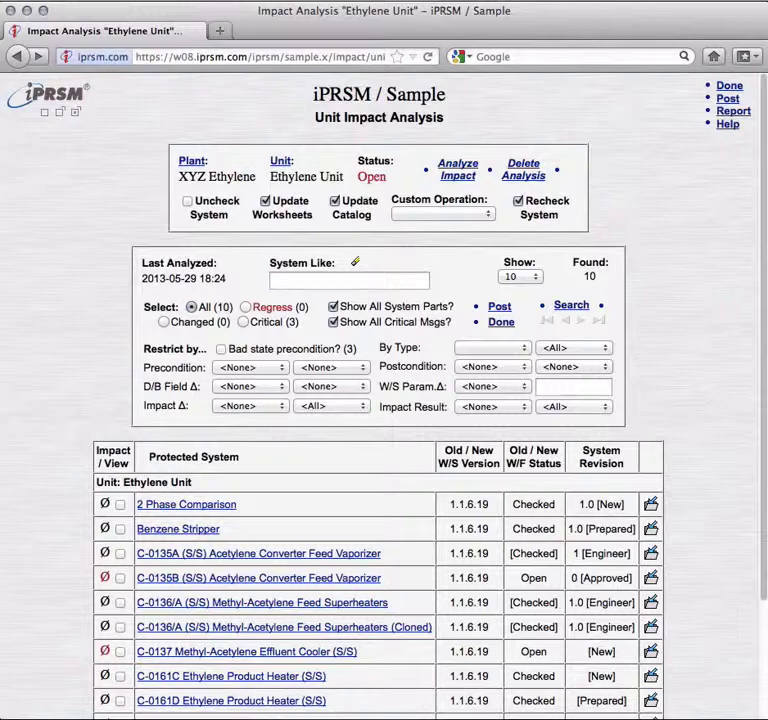
Open the Ethylene Unit and browse its protected systems to review their status and revision
left_click(291, 168)
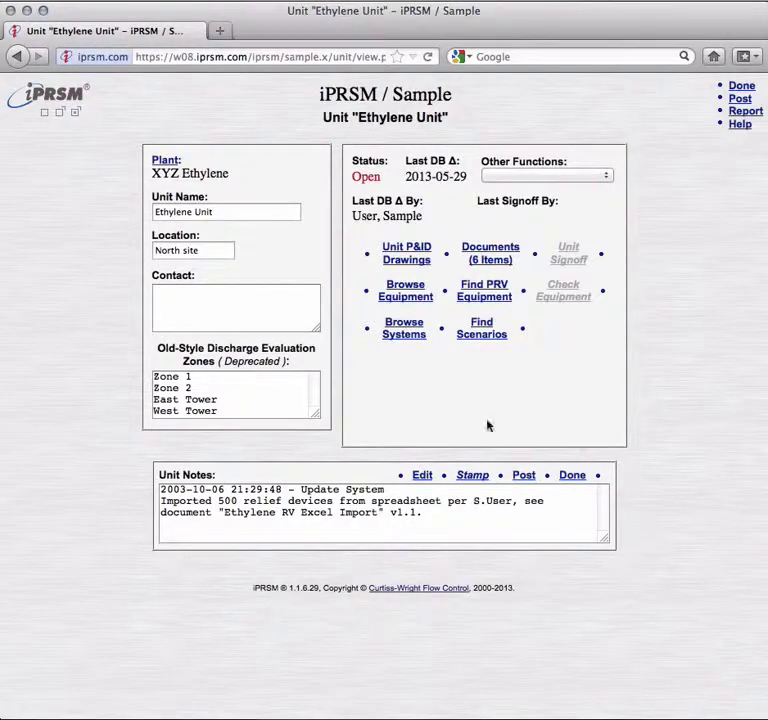
left_click(404, 336)
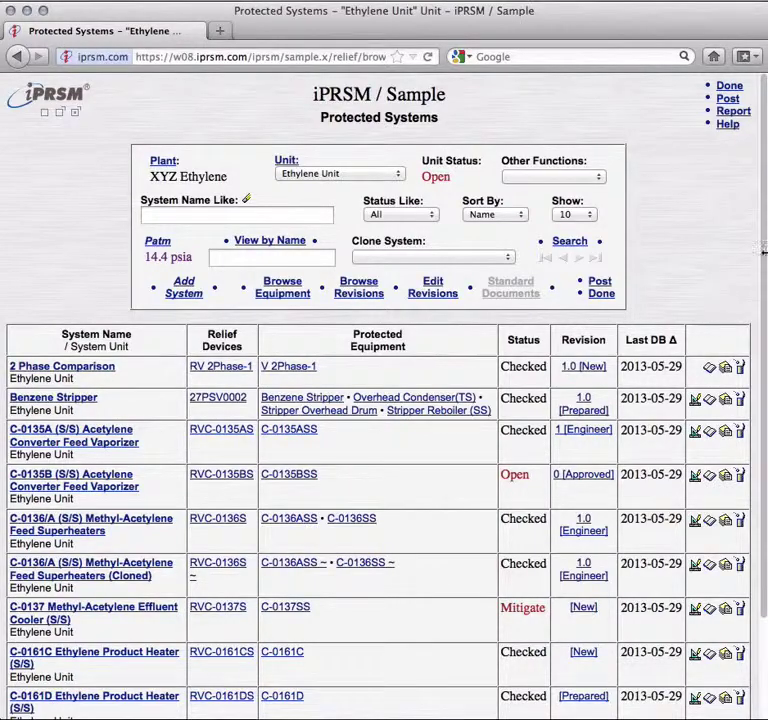
scroll(763, 314, "down", 3)
scroll(763, 314, "down", 3)
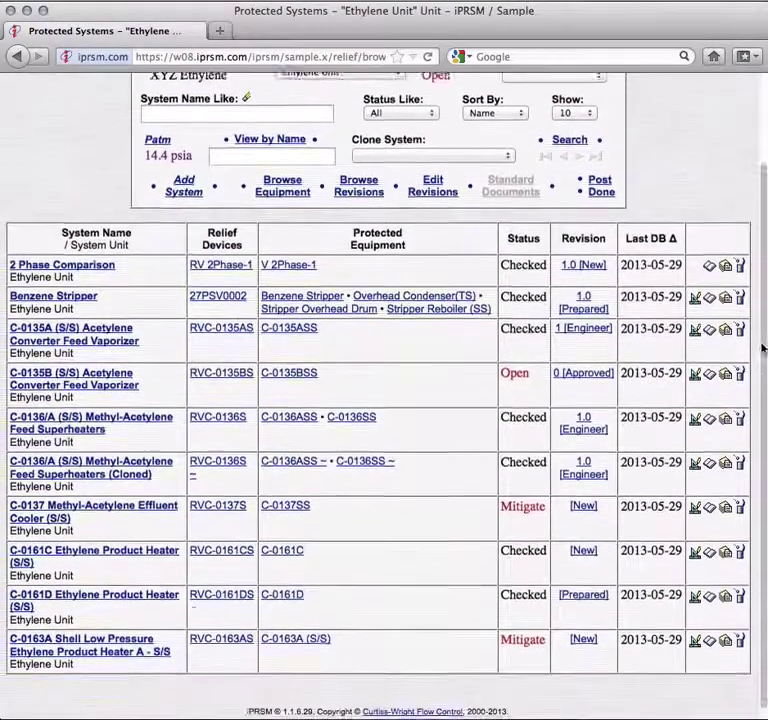